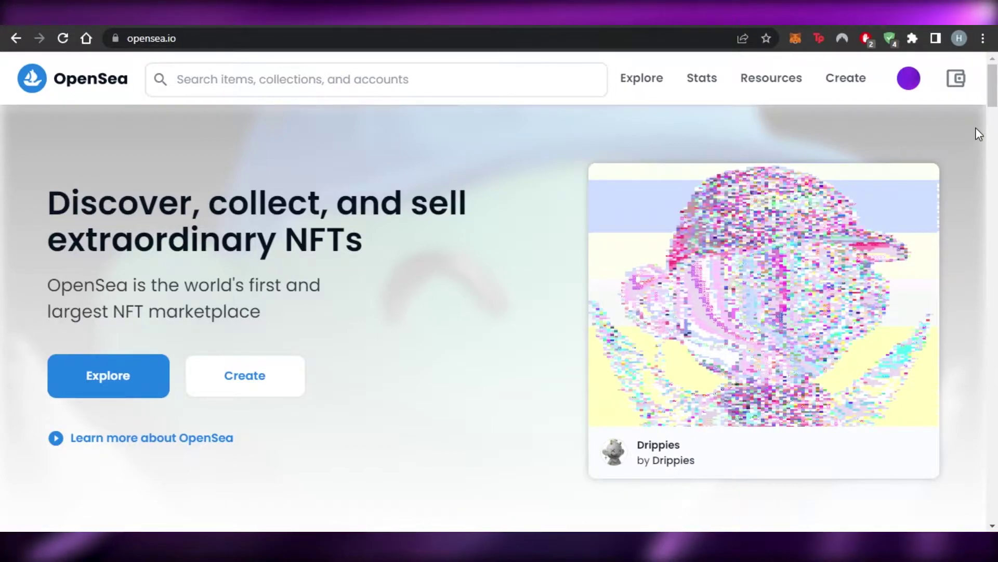
Check that OpenSea's wallet panel shows a $0.00 total balance, then close the panel
scroll(975, 127, down, 7)
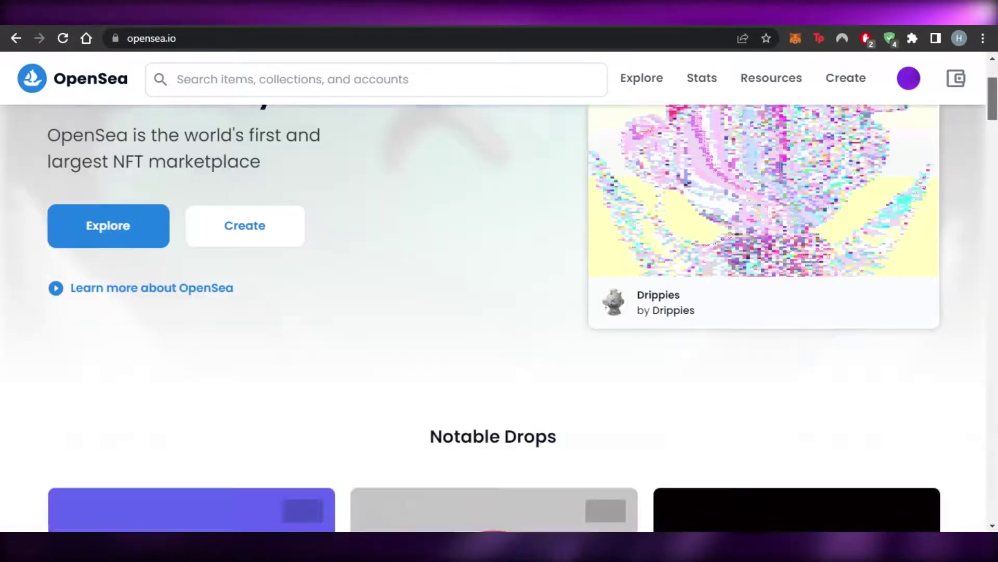
scroll(499, 317, down, 18)
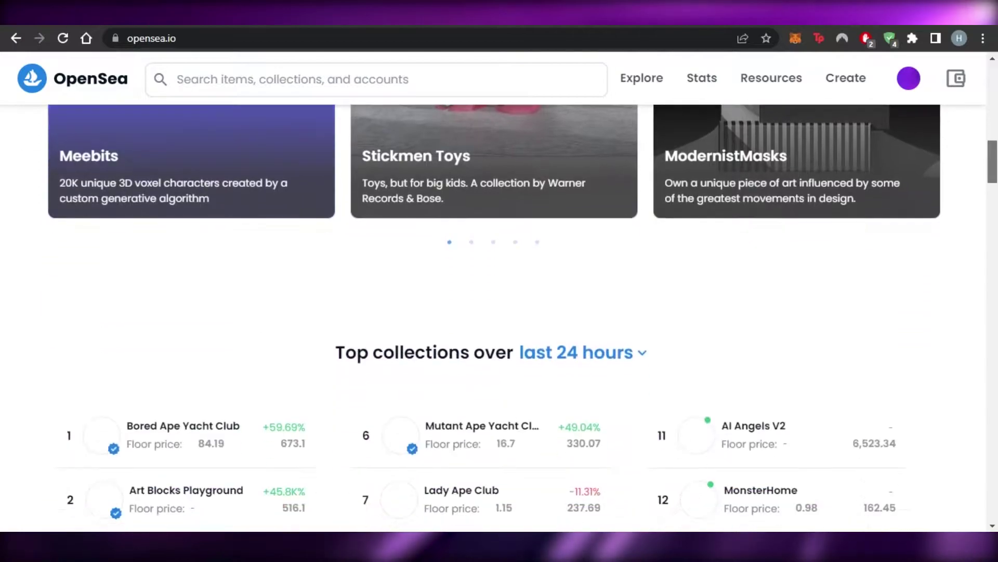
scroll(499, 317, up, 20)
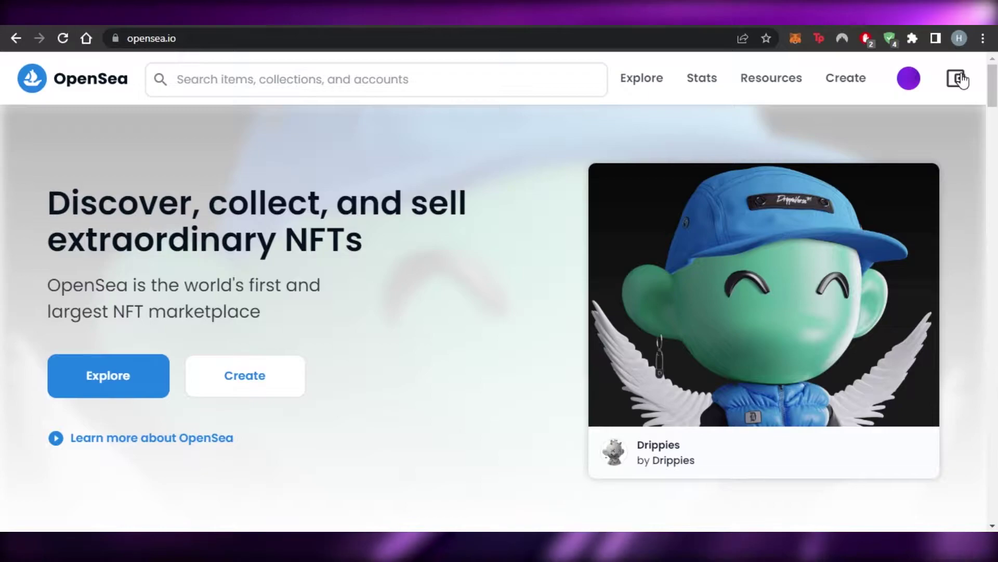
click(960, 80)
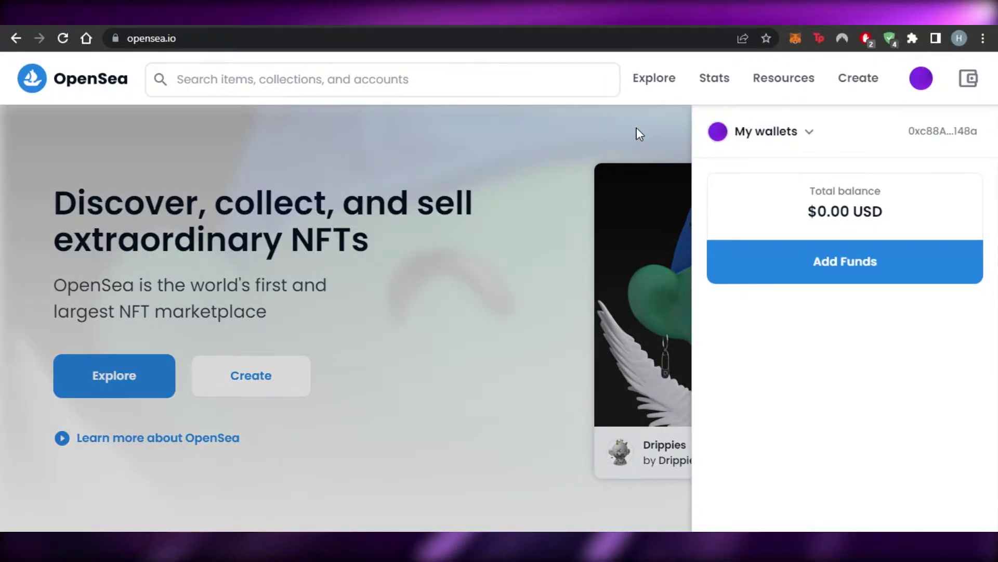
click(639, 134)
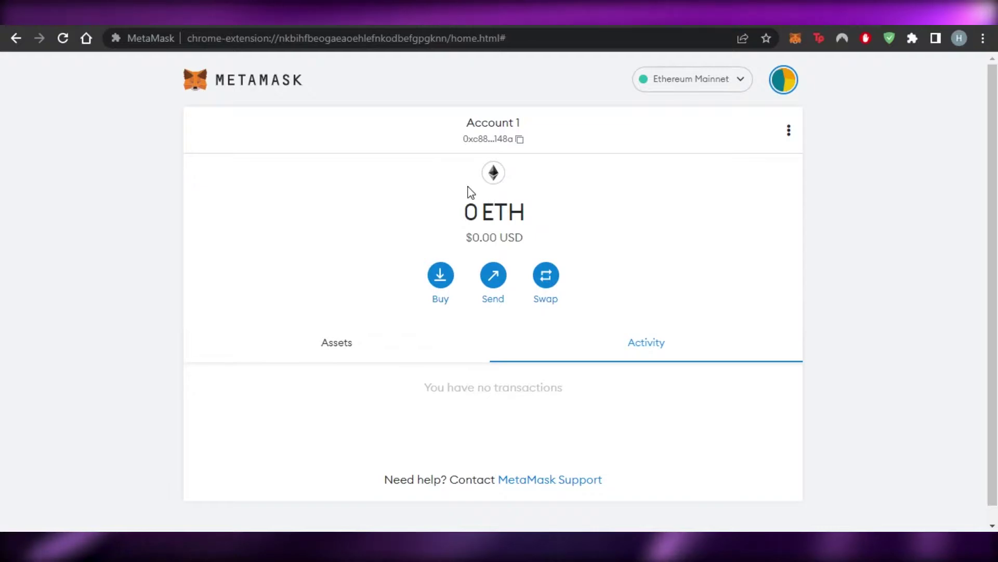
Delete Matic from MetaMask, leaving Ethereum Mainnet, Avalanche and Binance Smart Chain
click(679, 83)
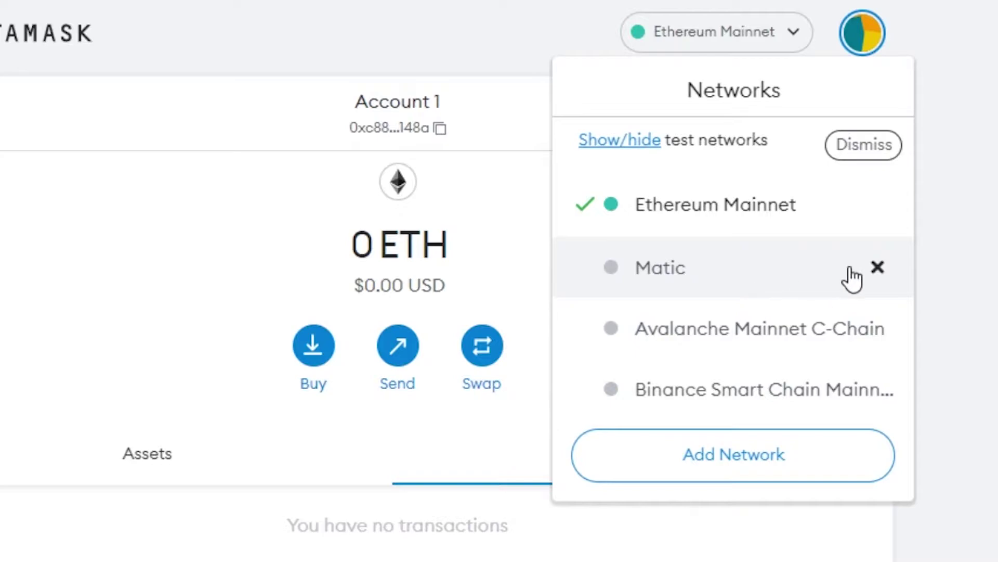
click(878, 270)
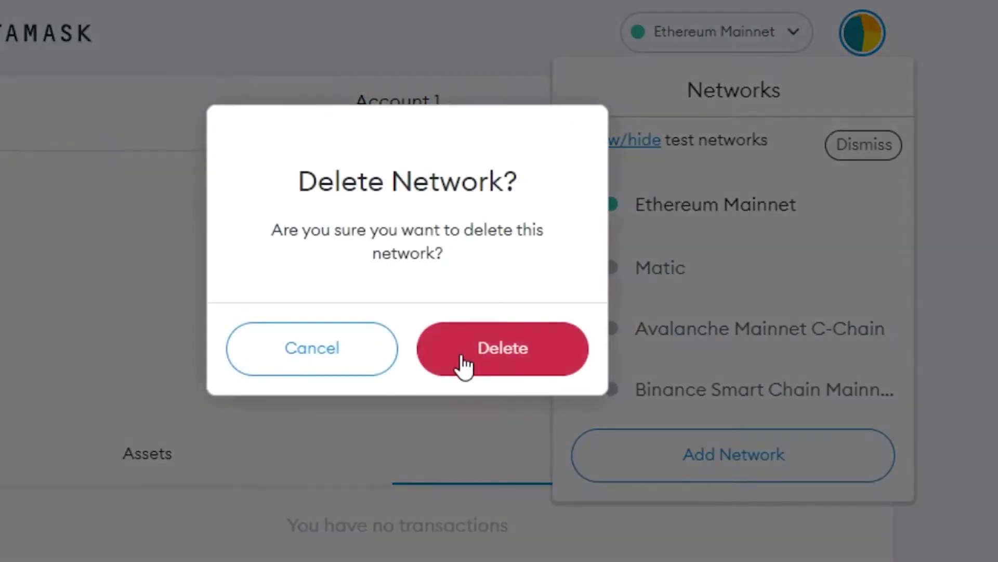
click(459, 364)
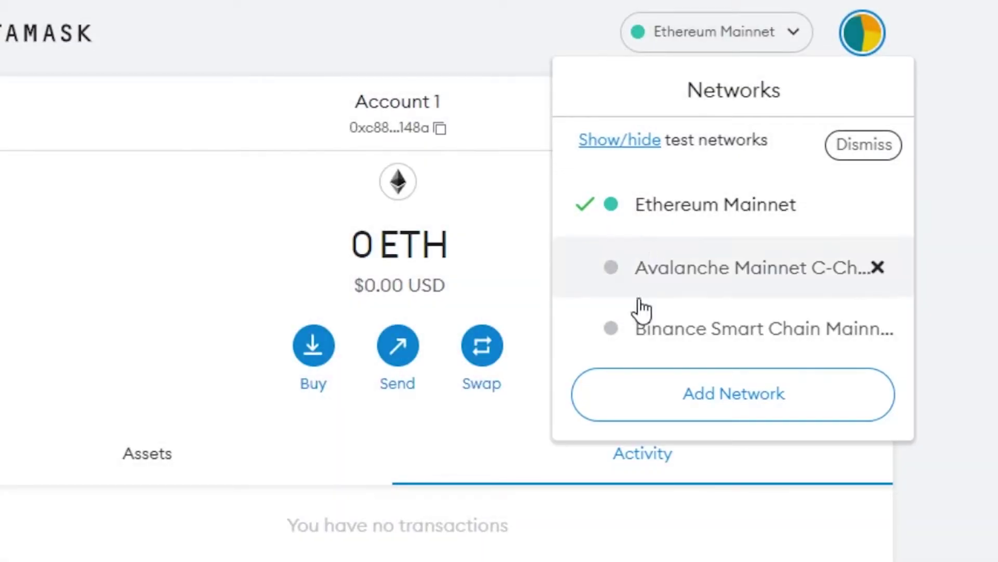
Start a custom network named 'Matic' and switch to the Polygon docs tab
click(676, 404)
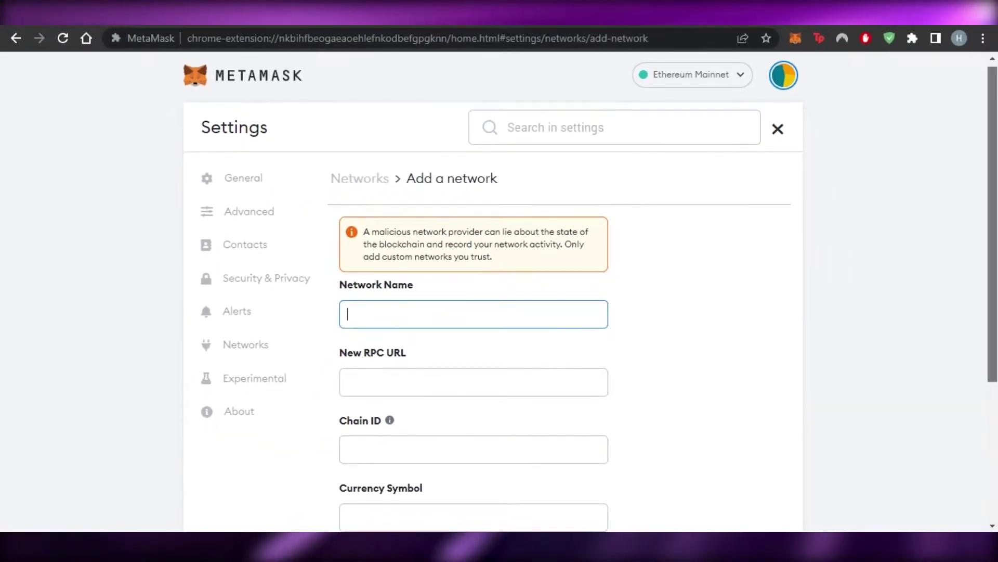
scroll(519, 149, down, 3)
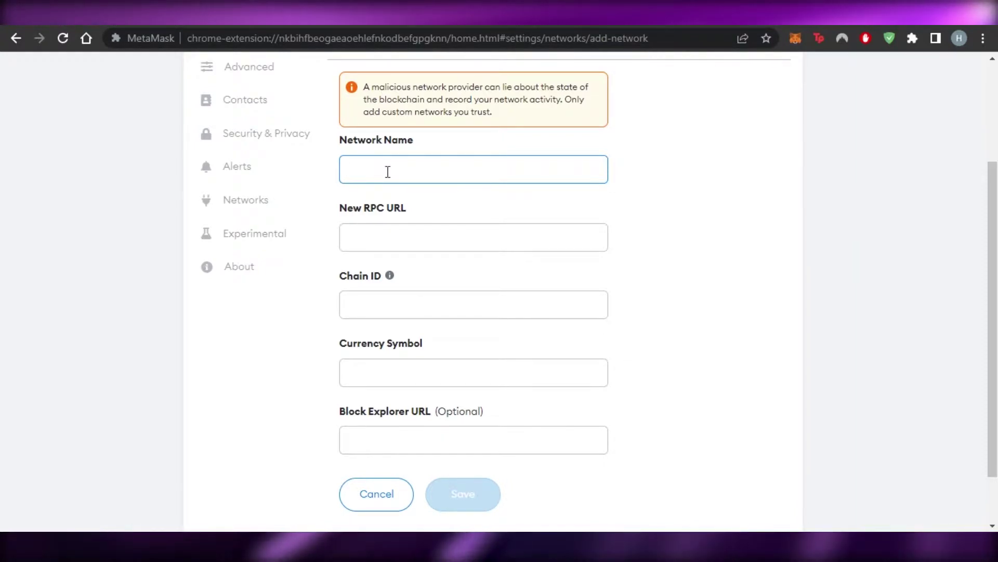
text(Ma)
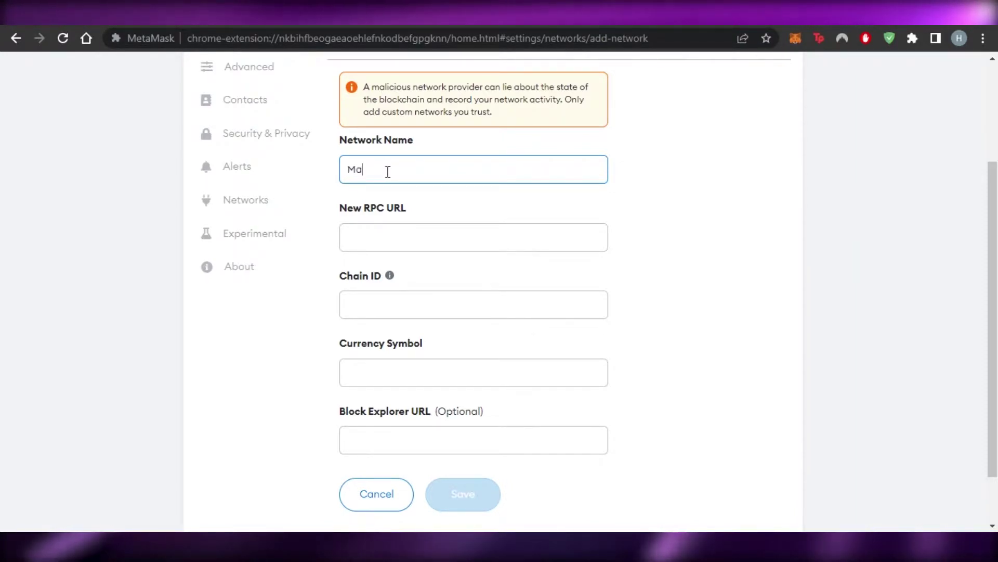
text(tic)
click(394, 234)
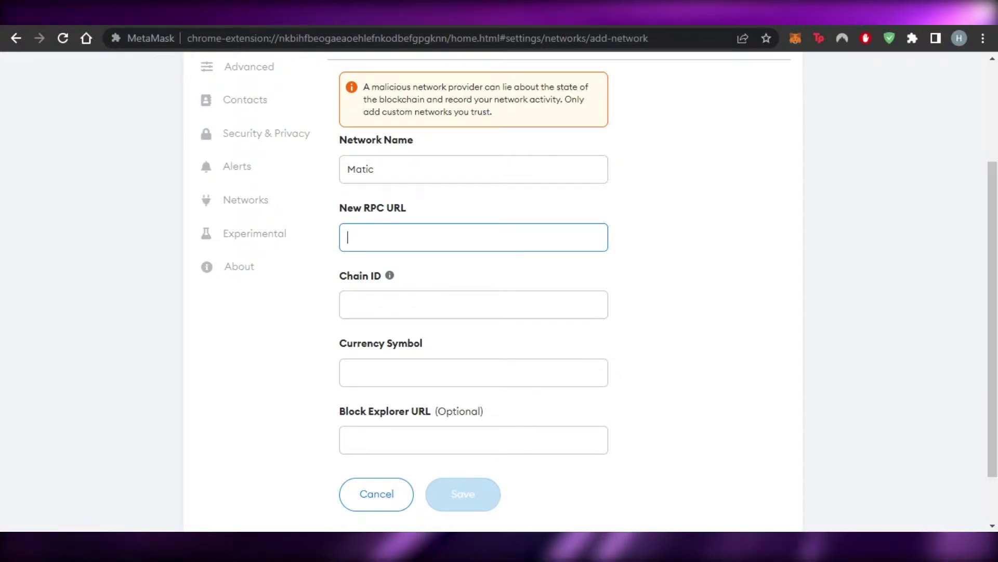
key(ctrl+Tab)
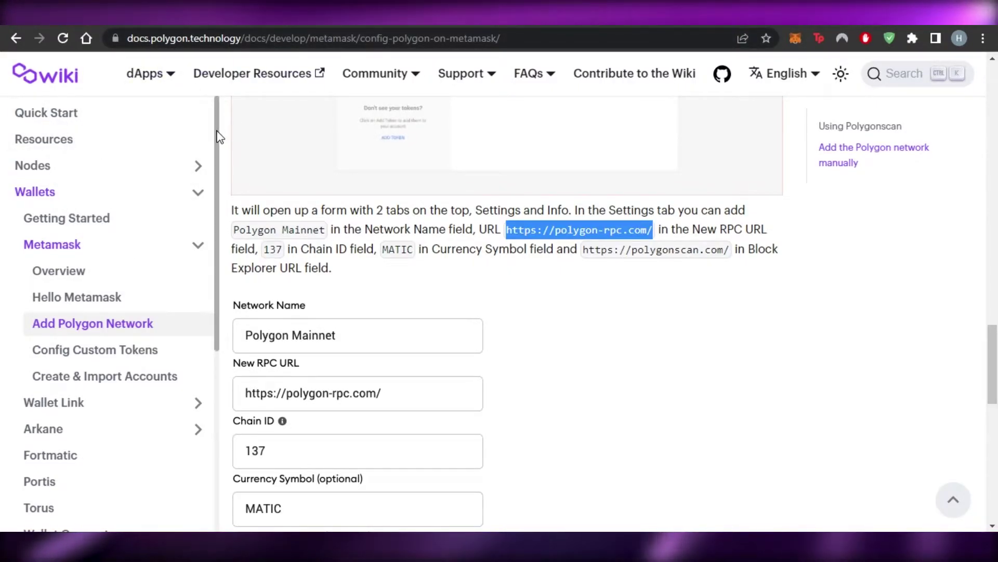
drag(217, 137, 218, 114)
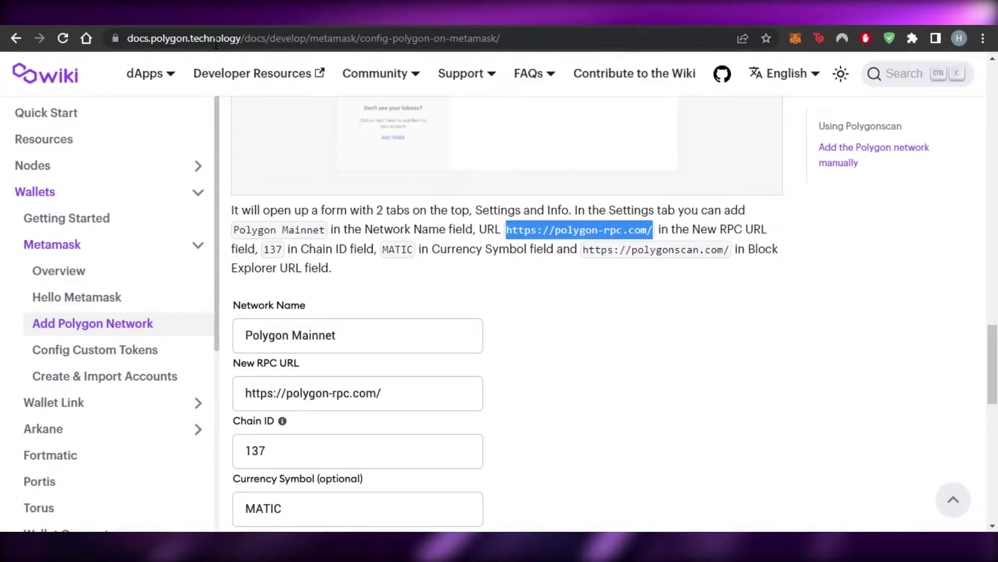
scroll(862, 269, up, 5)
scroll(507, 291, up, 6)
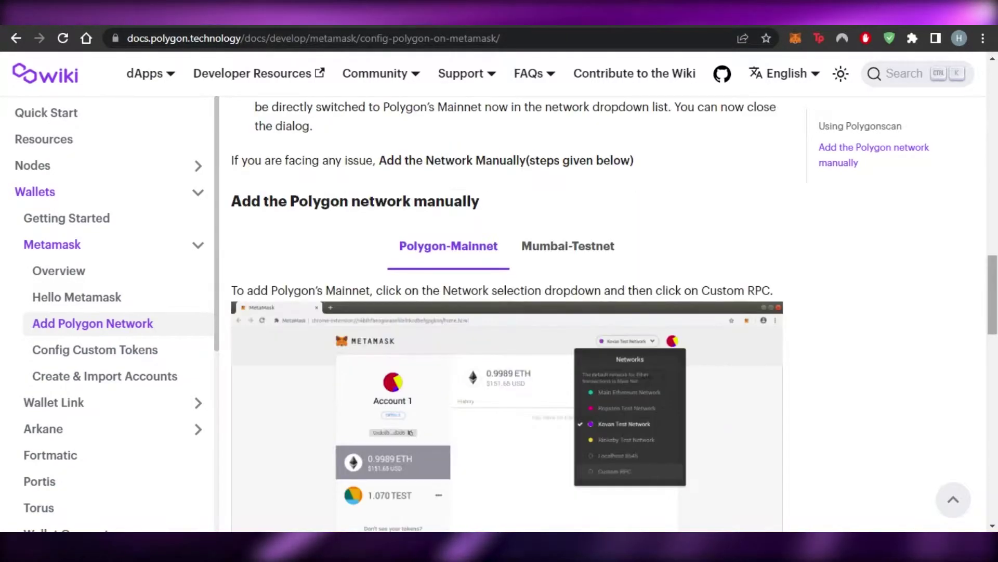
scroll(507, 291, down, 10)
scroll(650, 284, down, 3)
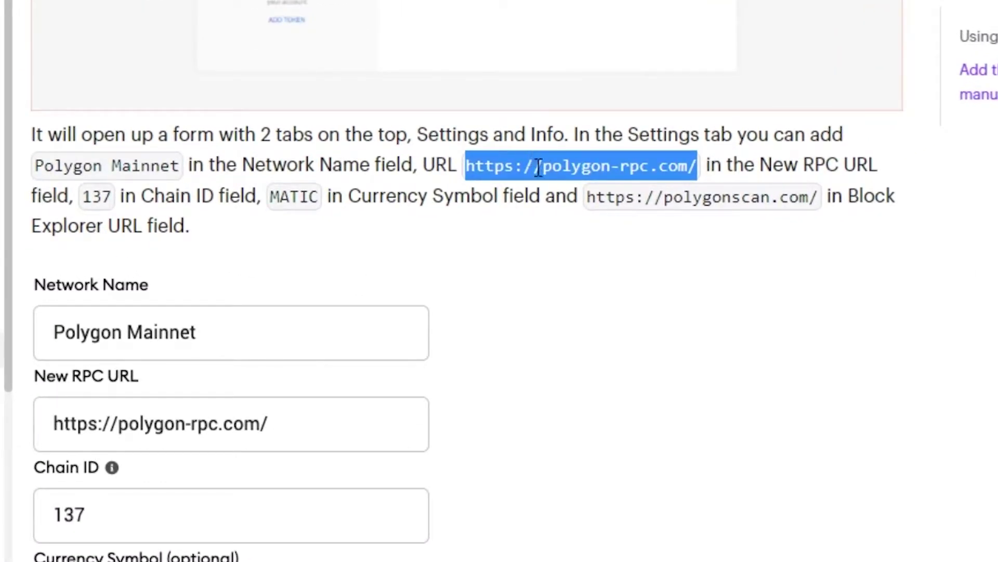
right_click(539, 167)
click(574, 186)
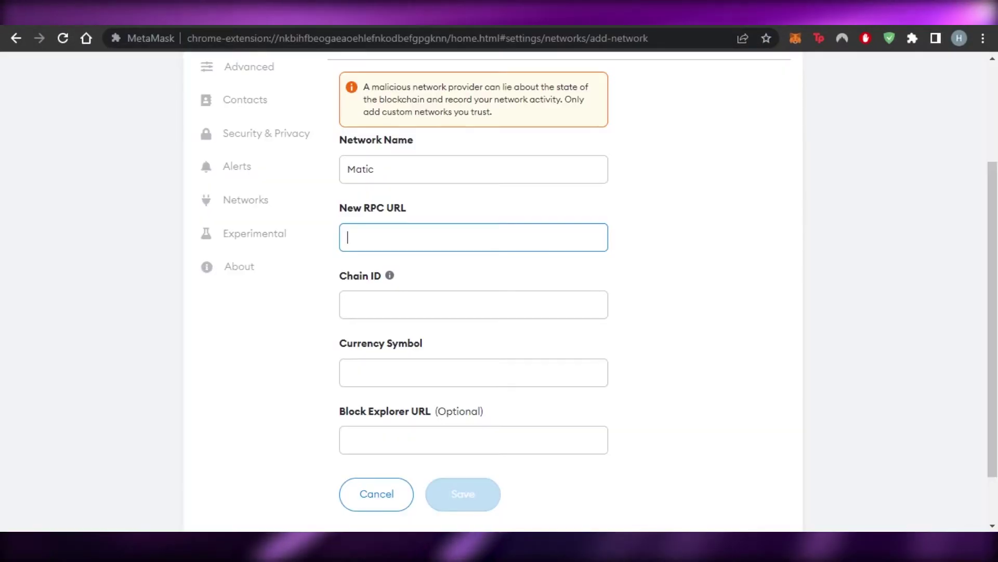
right_click(398, 242)
click(447, 351)
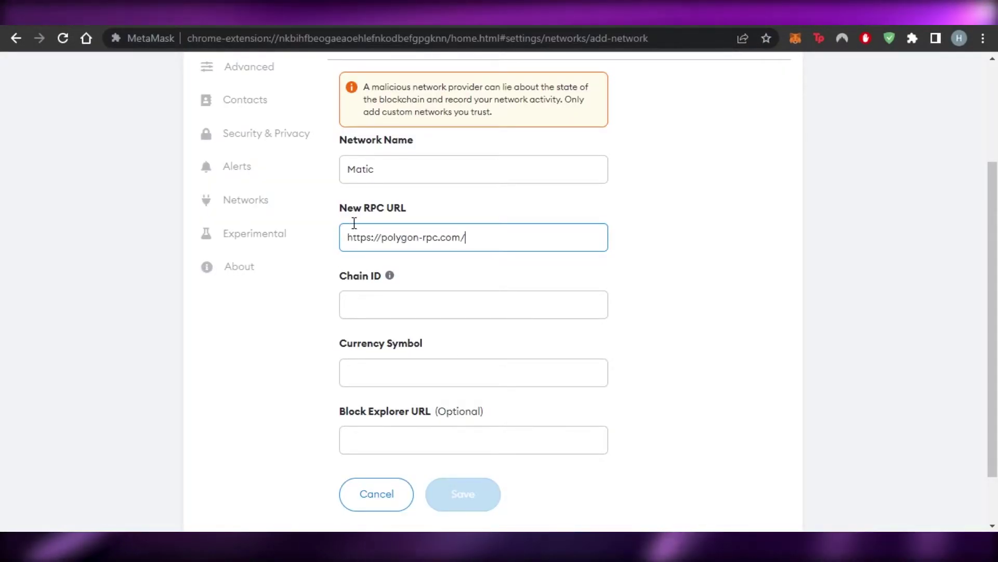
click(388, 306)
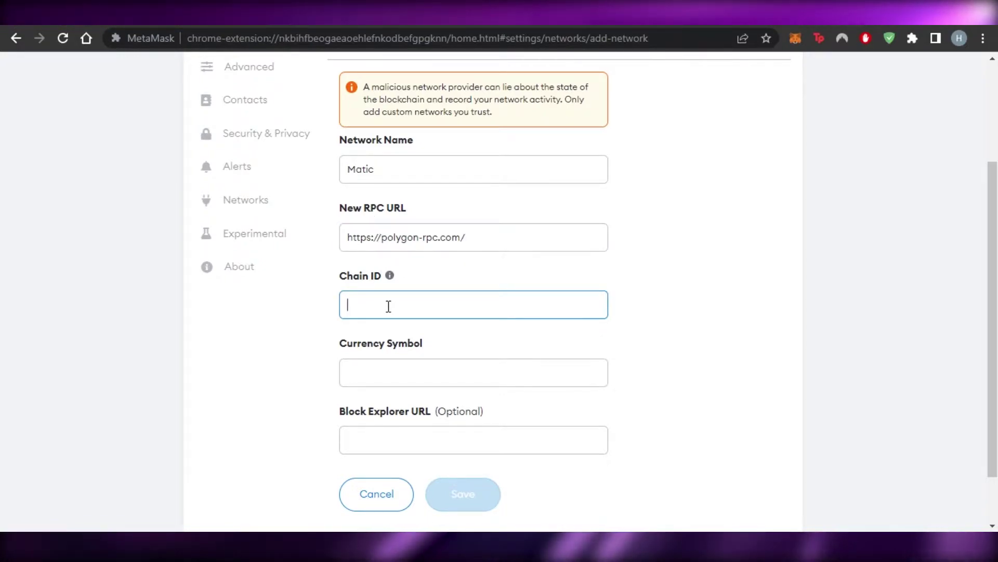
text(137)
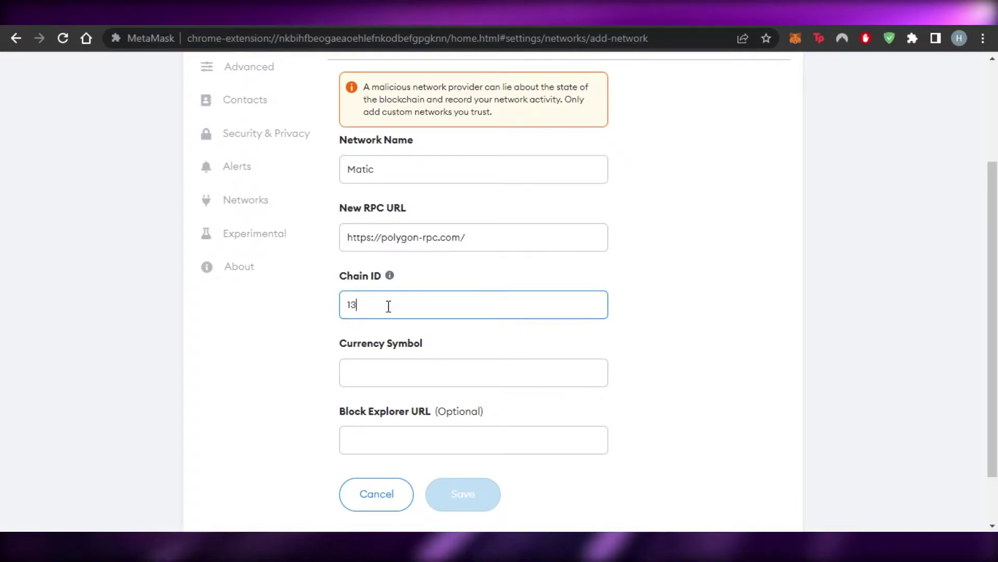
Set the currency symbol to Matic and scroll down to the Save button
click(416, 372)
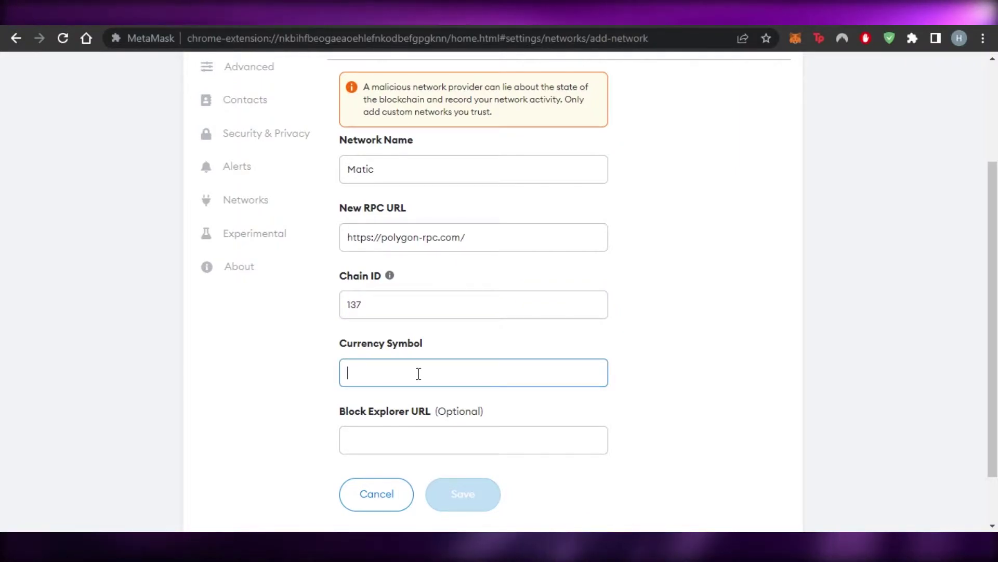
text(Ma)
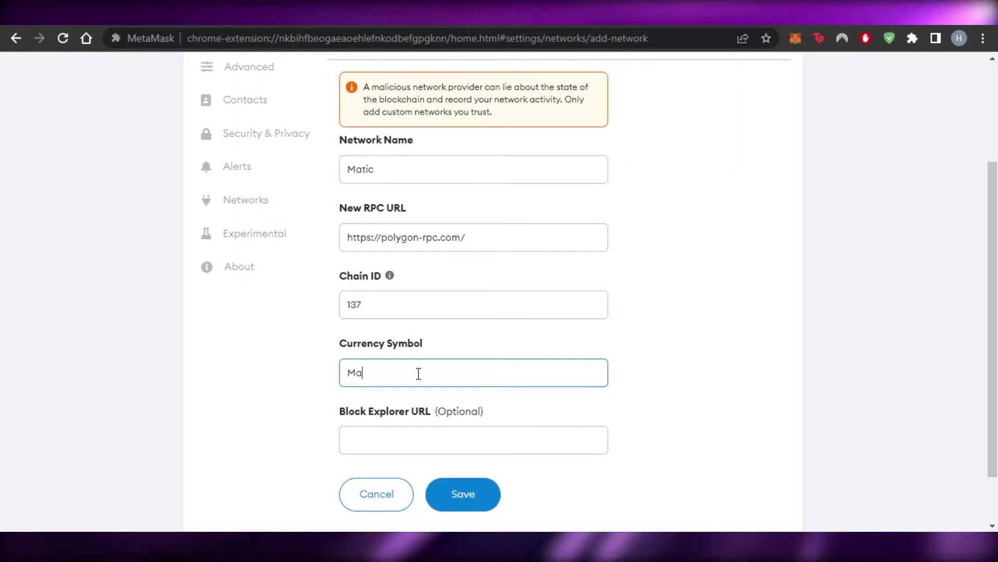
text(tic)
scroll(733, 354, down, 1)
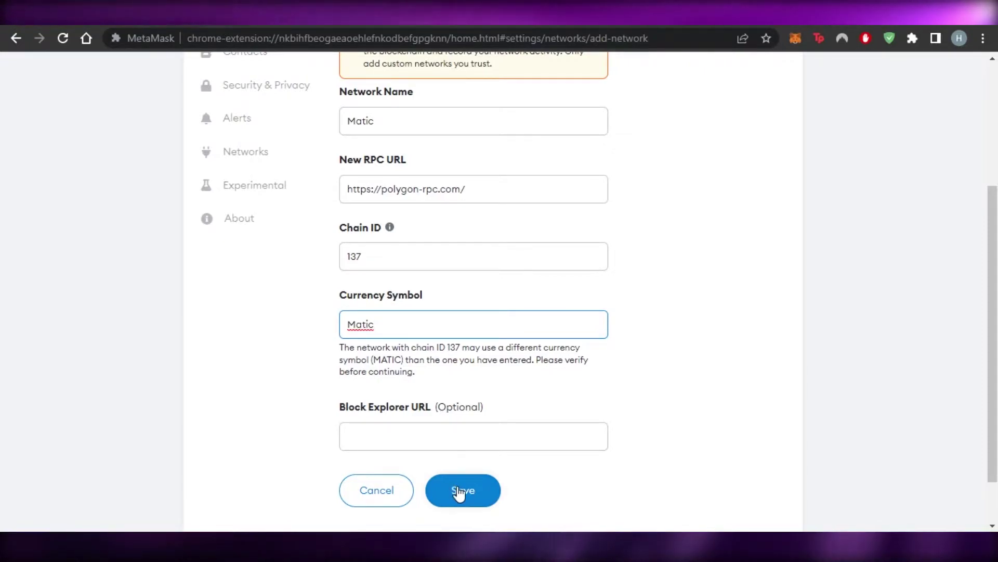
scroll(938, 282, up, 1)
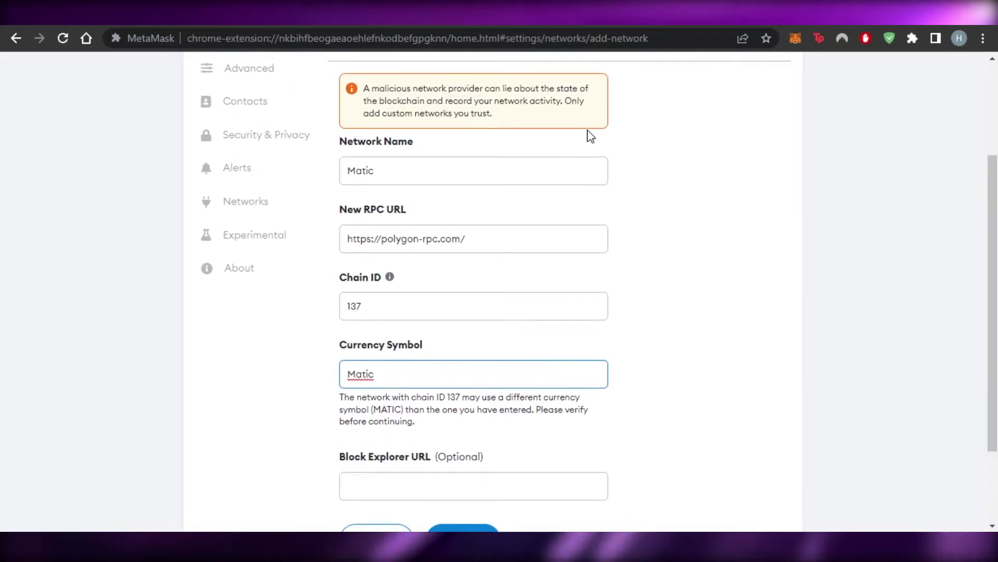
scroll(527, 260, down, 1)
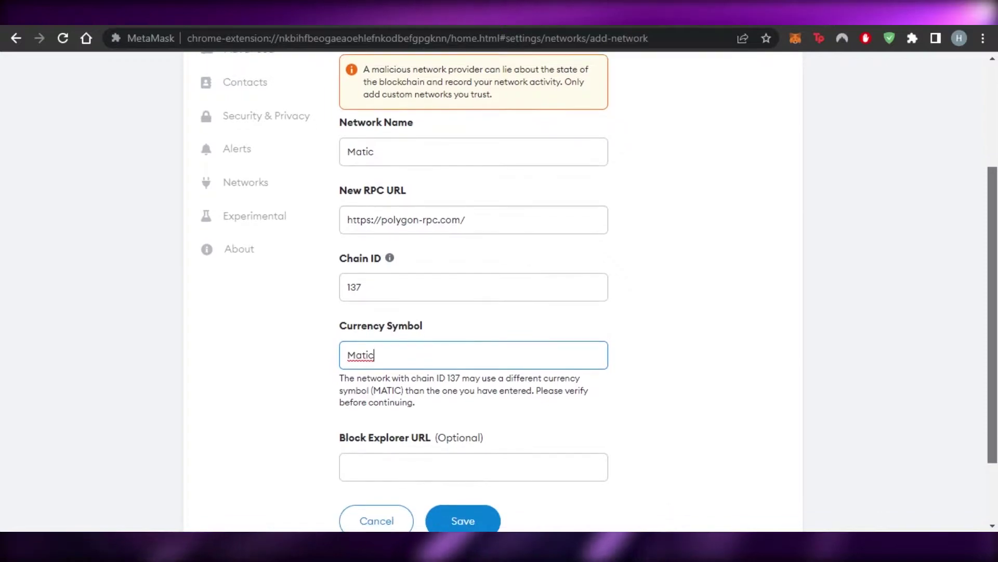
scroll(527, 208, up, 1)
scroll(527, 174, down, 1)
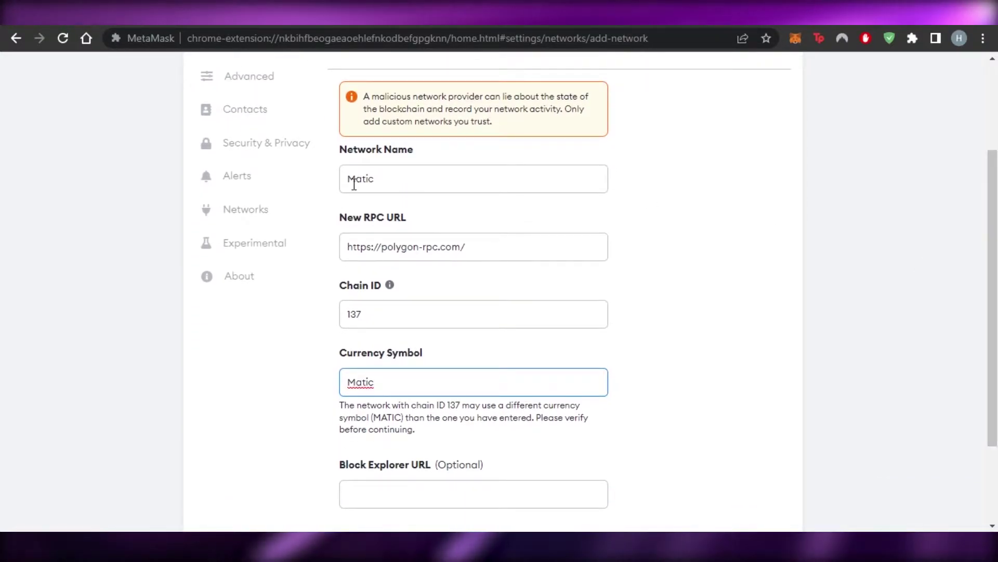
scroll(767, 314, down, 2)
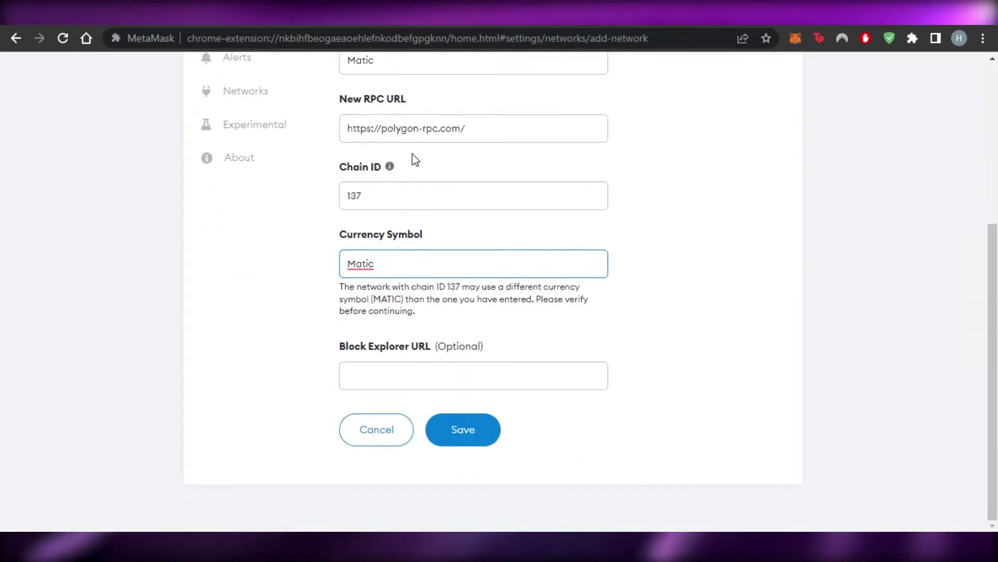
Save the Matic network, dismiss the success notice, and verify Matic is the selected network
click(466, 430)
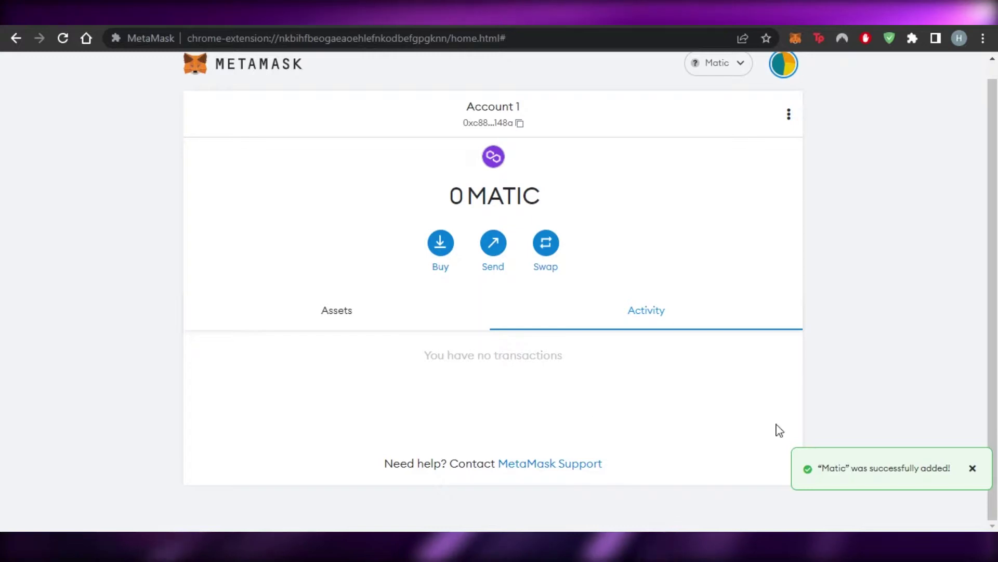
click(973, 468)
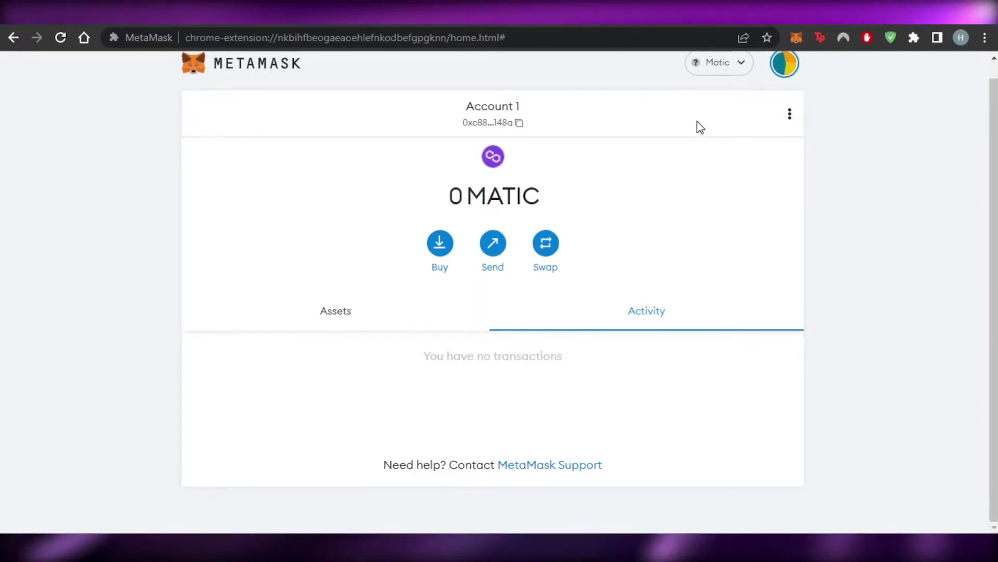
click(719, 65)
click(654, 174)
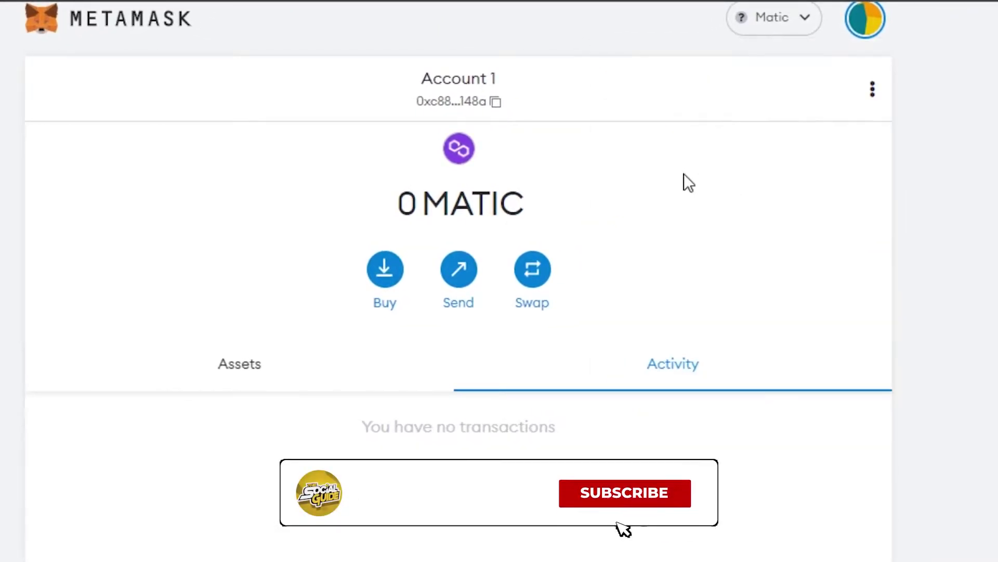
click(765, 19)
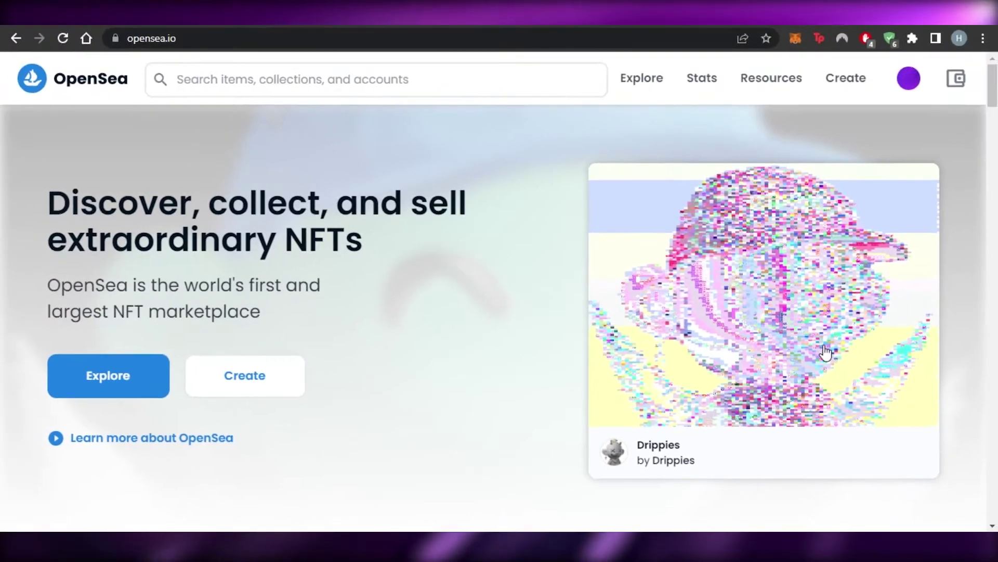
click(990, 162)
drag(991, 162, 993, 97)
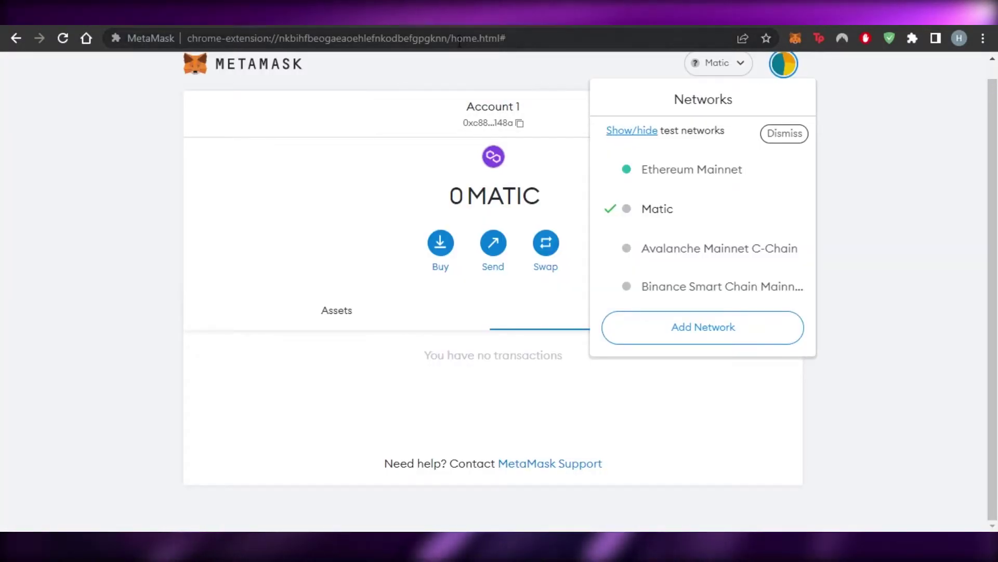
click(457, 72)
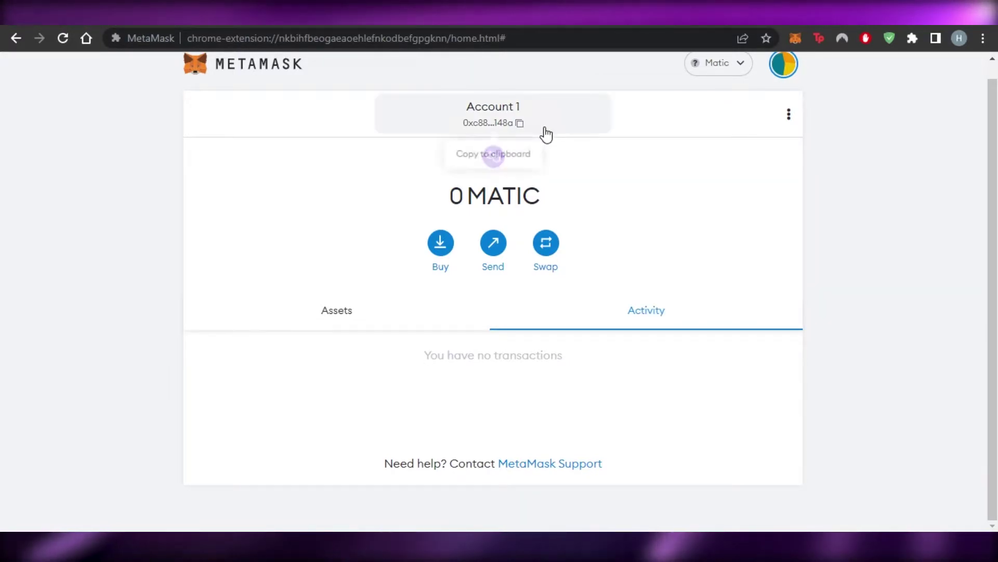
click(707, 77)
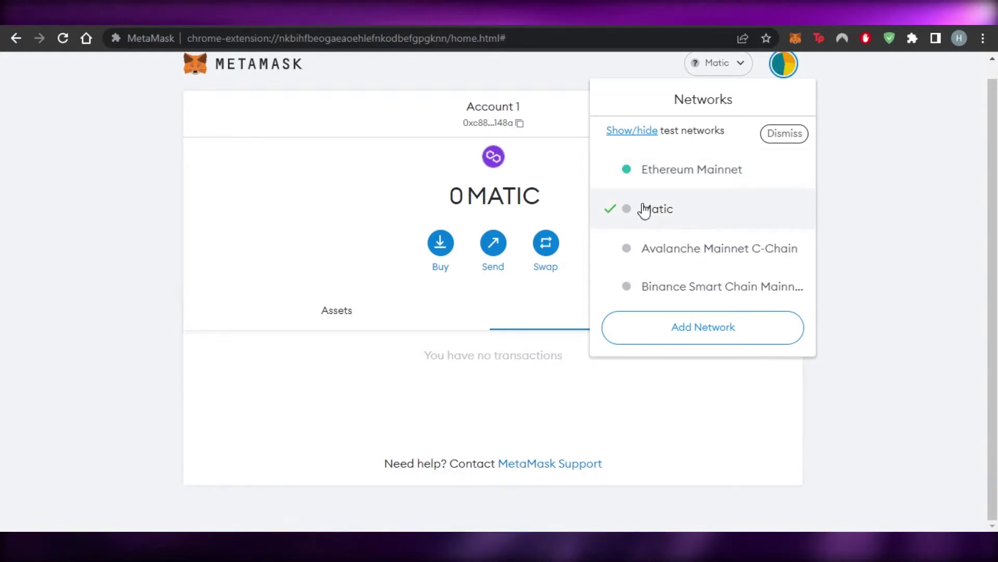
click(414, 158)
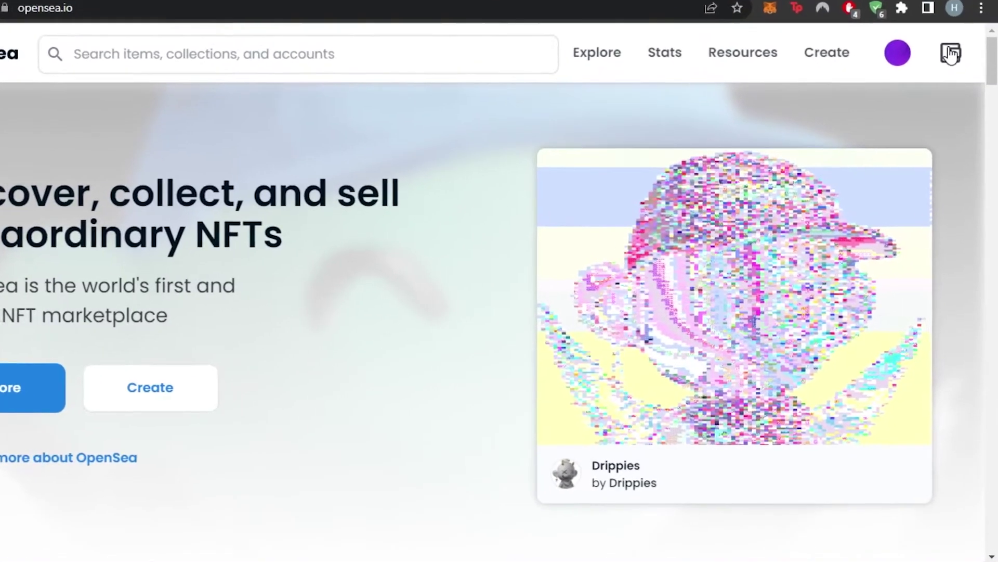
Show OpenSea's wallet providers: MetaMask, Coinbase Wallet, WalletConnect, Phantom and Glow
click(951, 53)
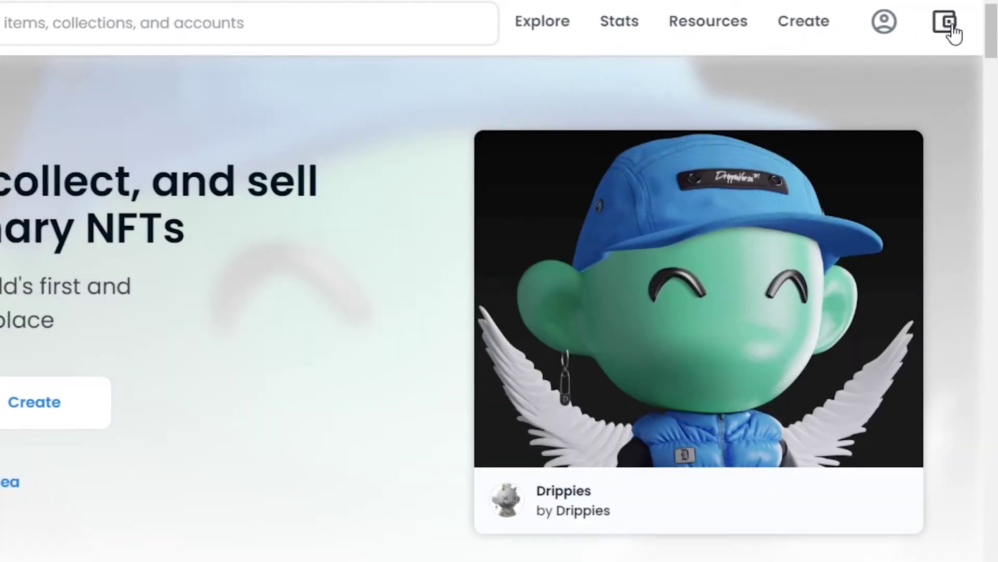
click(952, 26)
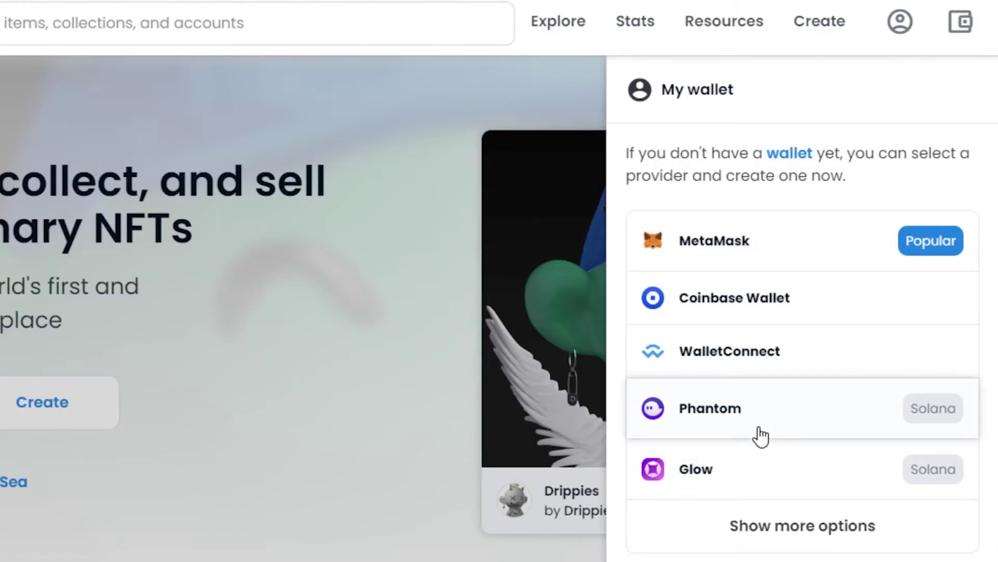
Connect MetaMask to OpenSea so the panel shows a $0.00 USD total balance
click(727, 257)
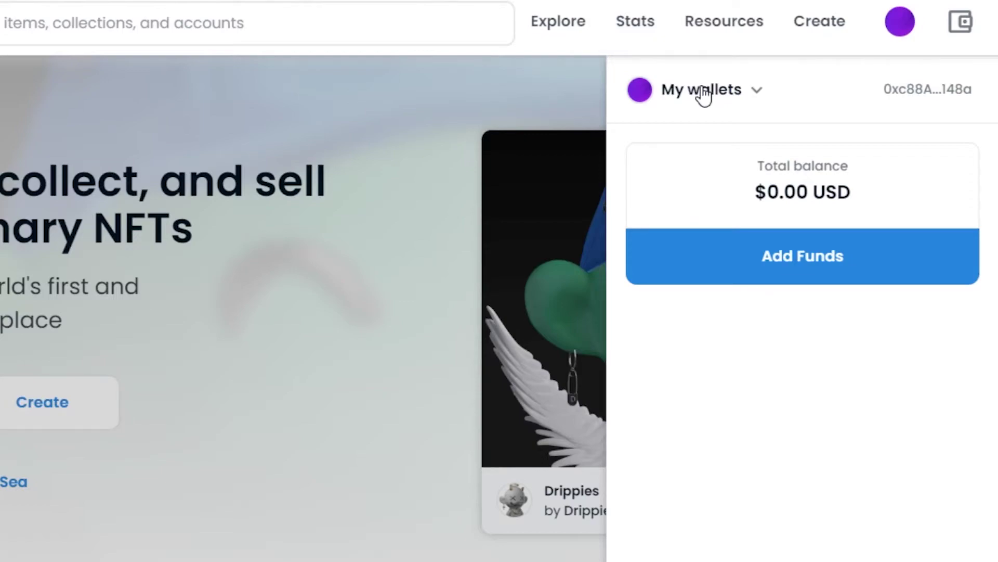
mouse_move(738, 16)
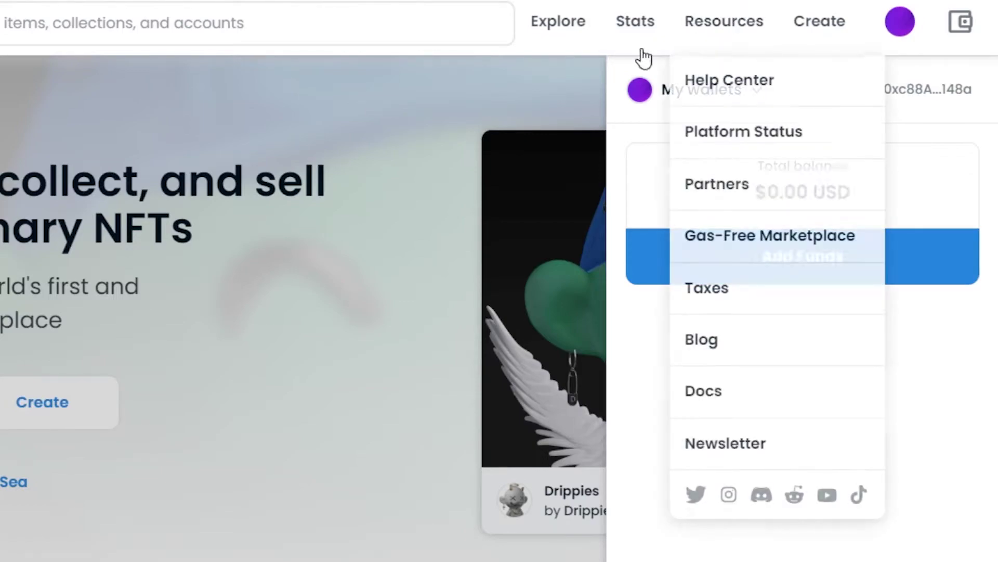